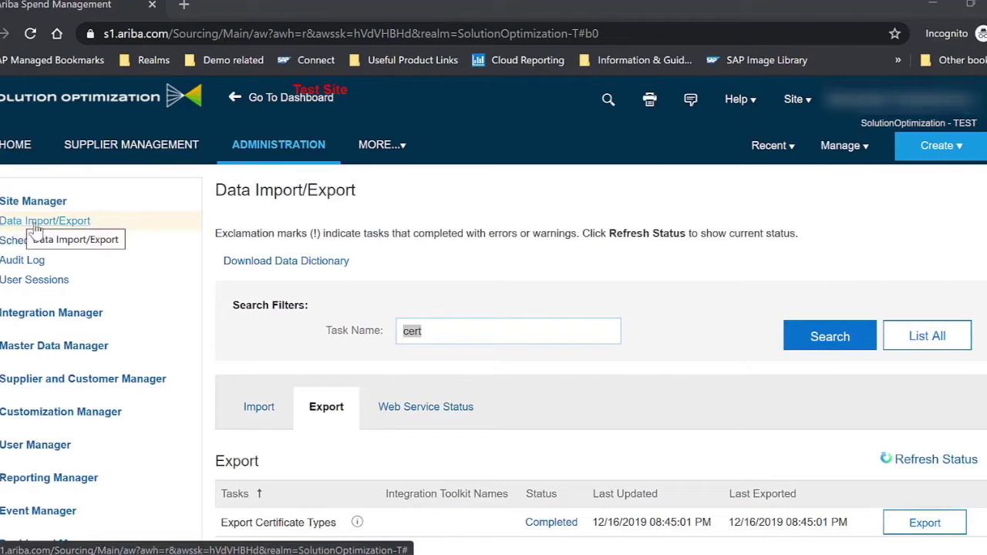
- Examine the certificate type columns in CertificateTypeExport.csv in Excel, and return to Ariba's Data Import/Export page to show the import tasks
{"action": "left_click", "coordinate": [42, 223]}
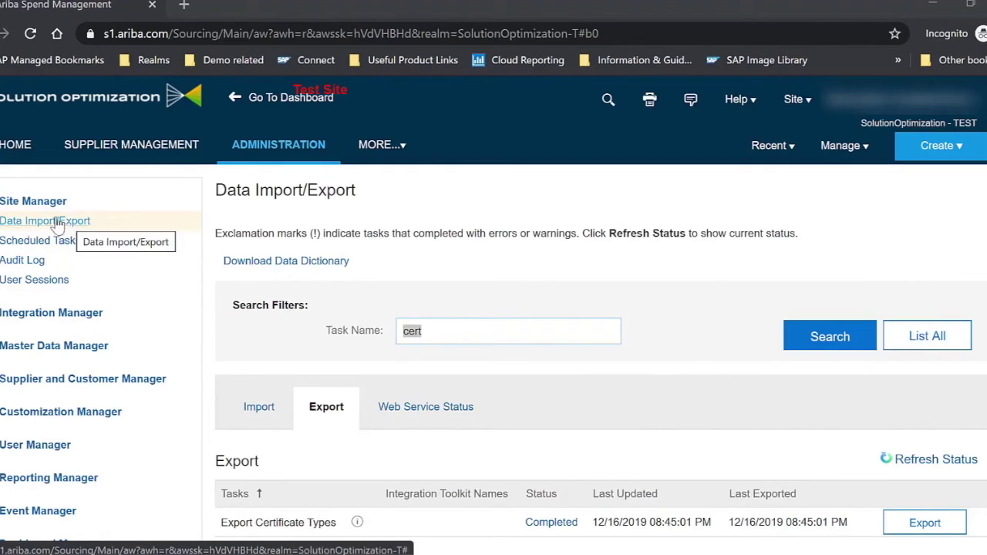
{"action": "scroll", "coordinate": [583, 314], "scroll_direction": "down", "scroll_amount": 1}
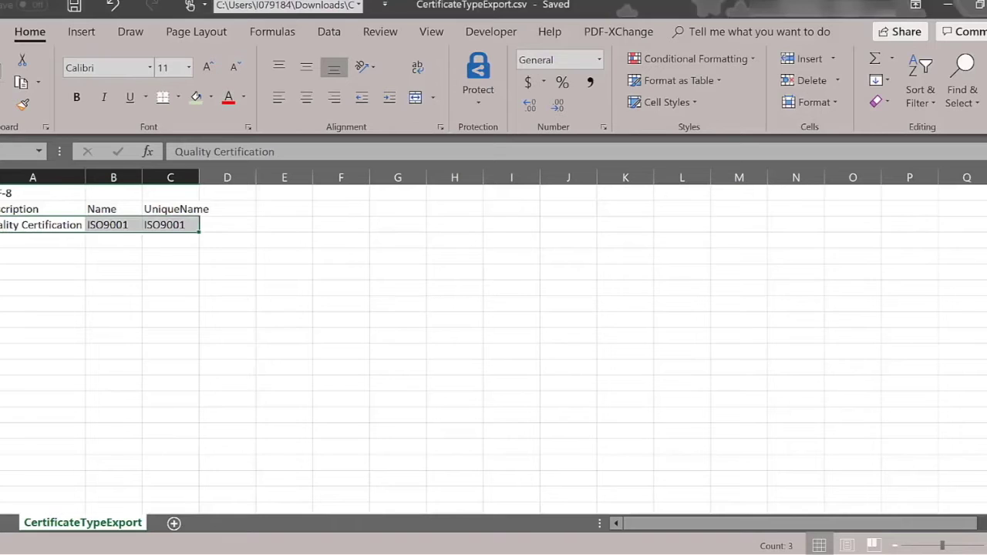
{"action": "left_click", "coordinate": [276, 337]}
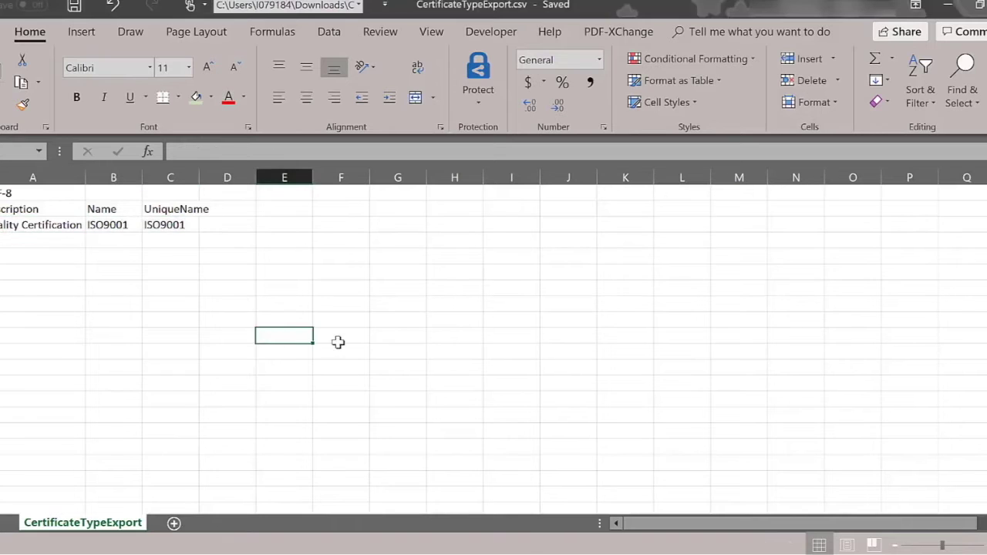
{"action": "left_click_drag", "start_coordinate": [64, 176], "coordinate": [192, 180]}
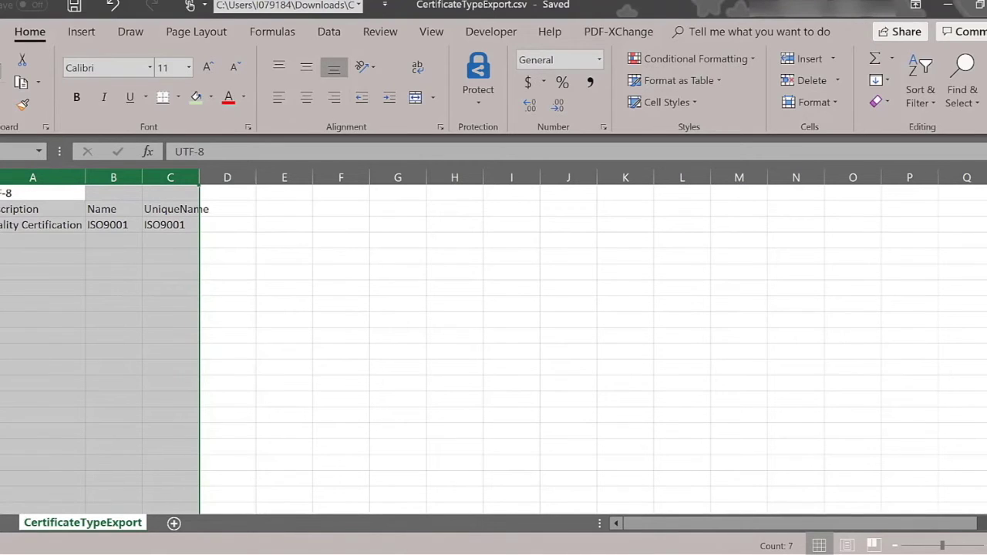
{"action": "left_click", "coordinate": [0, 241]}
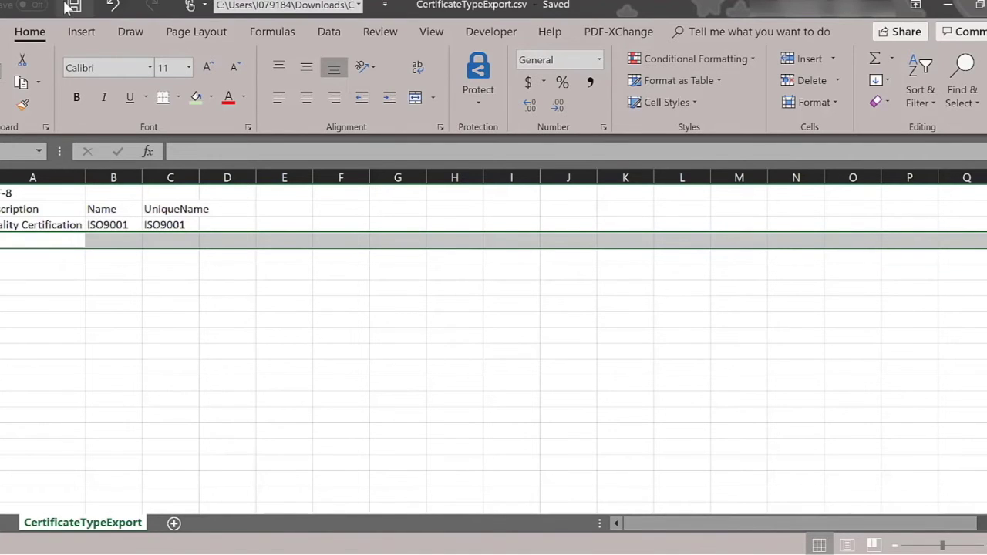
{"action": "left_click", "coordinate": [944, 7]}
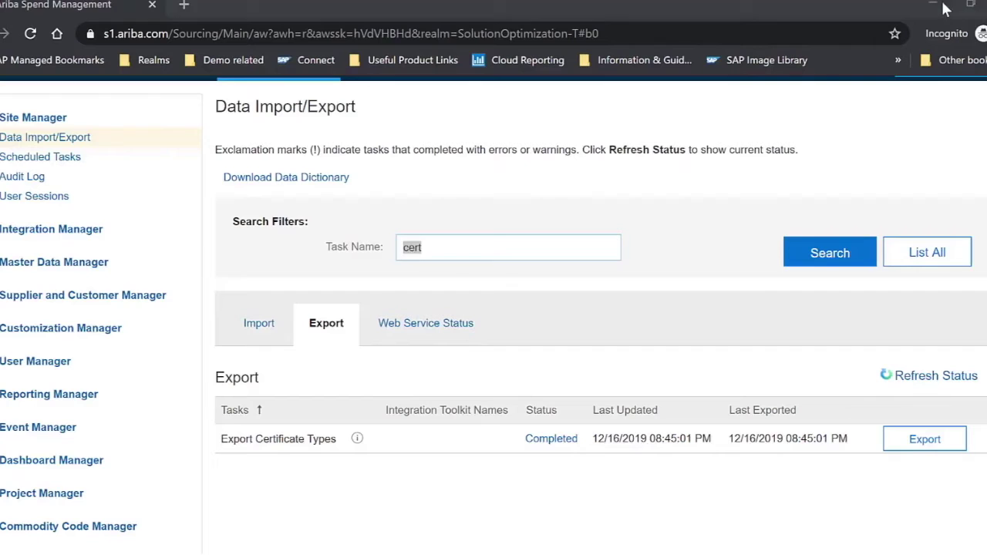
{"action": "left_click", "coordinate": [263, 324]}
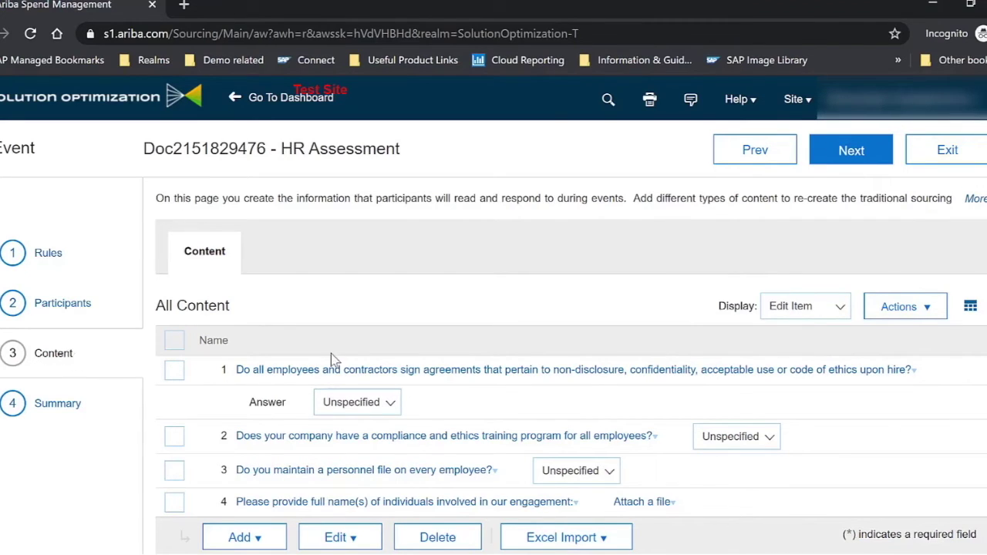
- Add a new question named "Please furnish your quality certificate" to the HR Assessment content
{"action": "scroll", "coordinate": [325, 353], "scroll_direction": "down", "scroll_amount": 1}
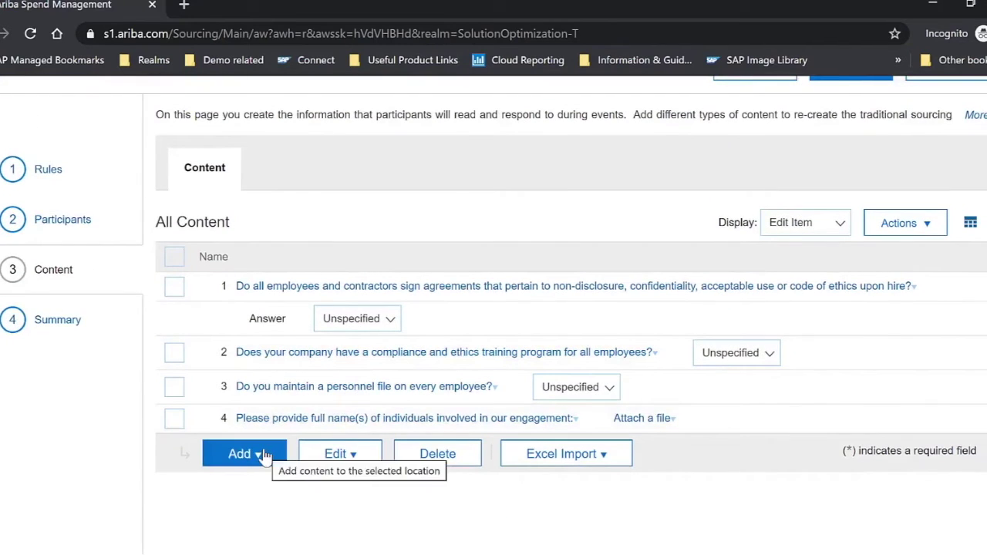
{"action": "left_click", "coordinate": [263, 454]}
{"action": "left_click", "coordinate": [261, 434]}
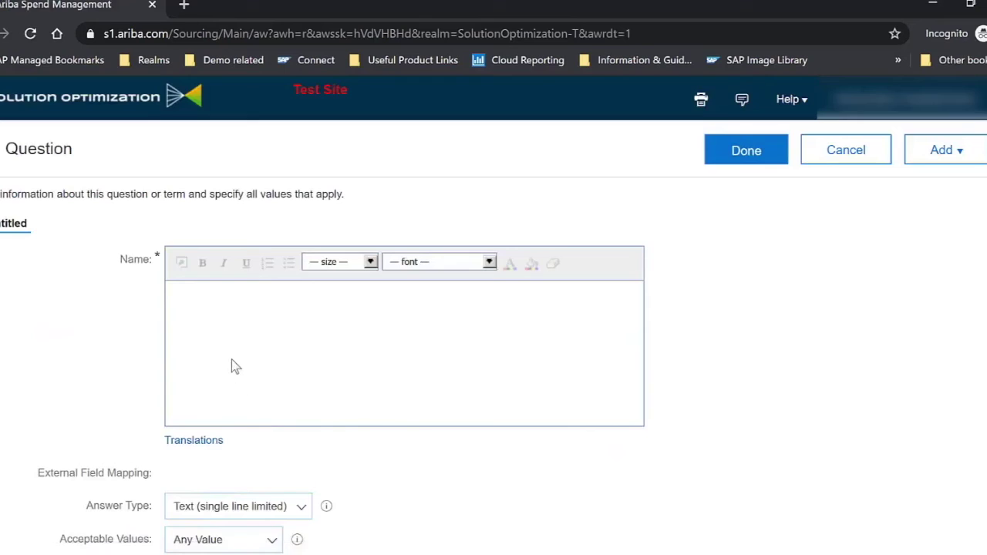
{"action": "left_click", "coordinate": [236, 316]}
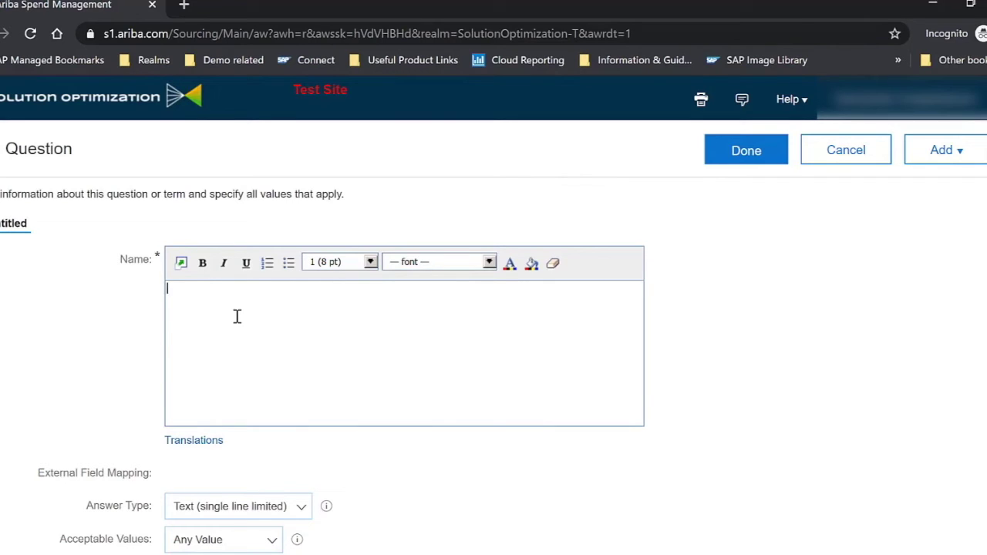
{"action": "type", "text": "Please furnish your quality"}
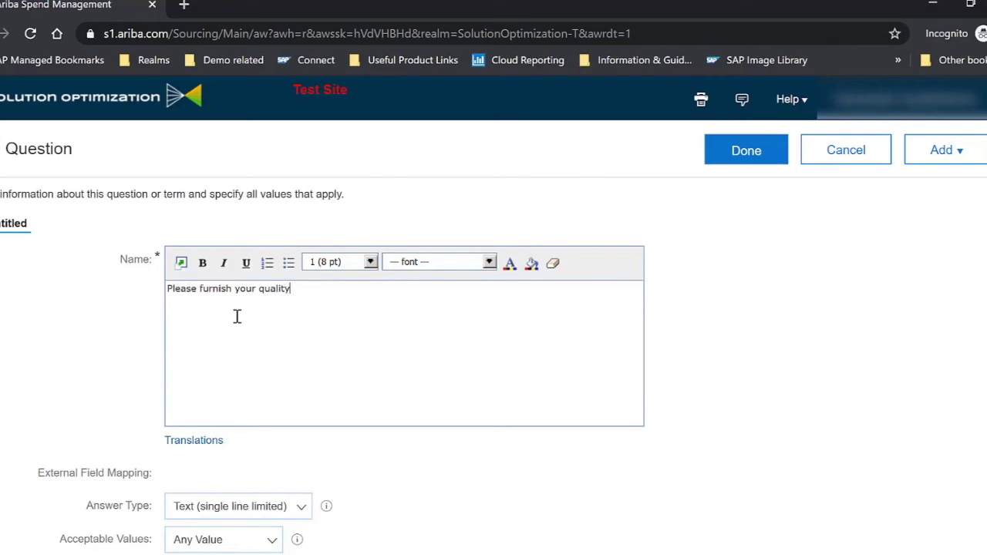
{"action": "type", "text": " certificate"}
- Set the new question's answer type to Certificate
{"action": "scroll", "coordinate": [233, 314], "scroll_direction": "down", "scroll_amount": 1}
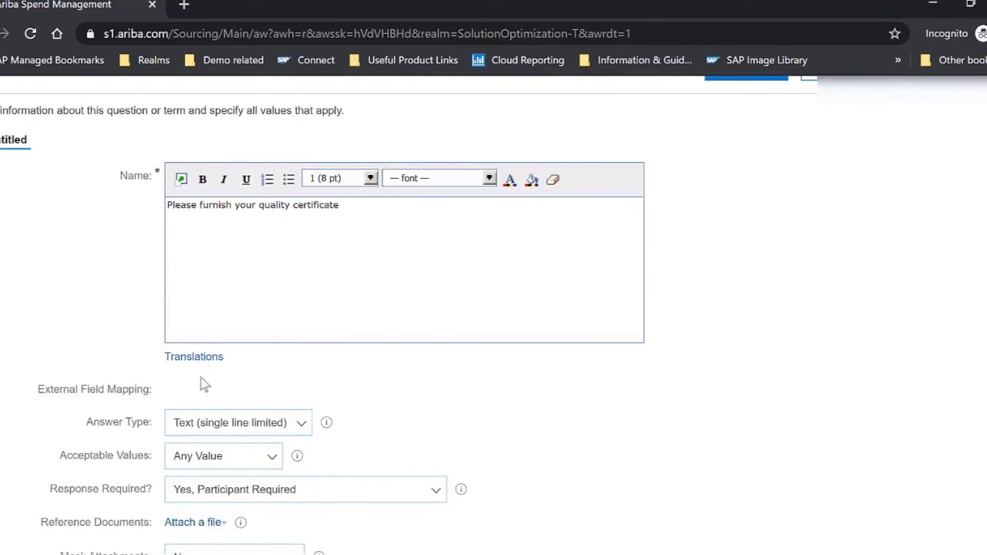
{"action": "left_click", "coordinate": [198, 429]}
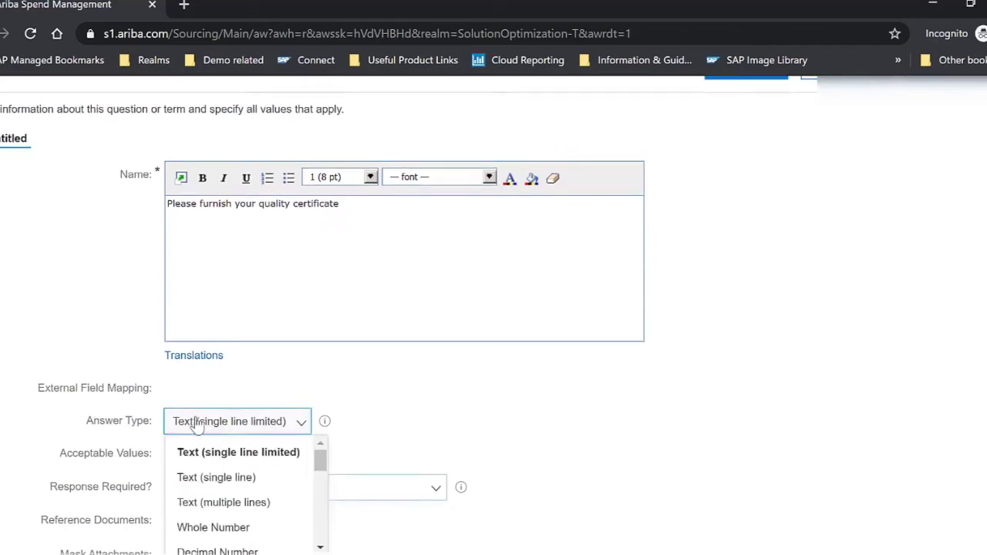
{"action": "scroll", "coordinate": [201, 429], "scroll_direction": "down", "scroll_amount": 1}
{"action": "scroll", "coordinate": [205, 430], "scroll_direction": "down", "scroll_amount": 2}
{"action": "scroll", "coordinate": [205, 430], "scroll_direction": "down", "scroll_amount": 1}
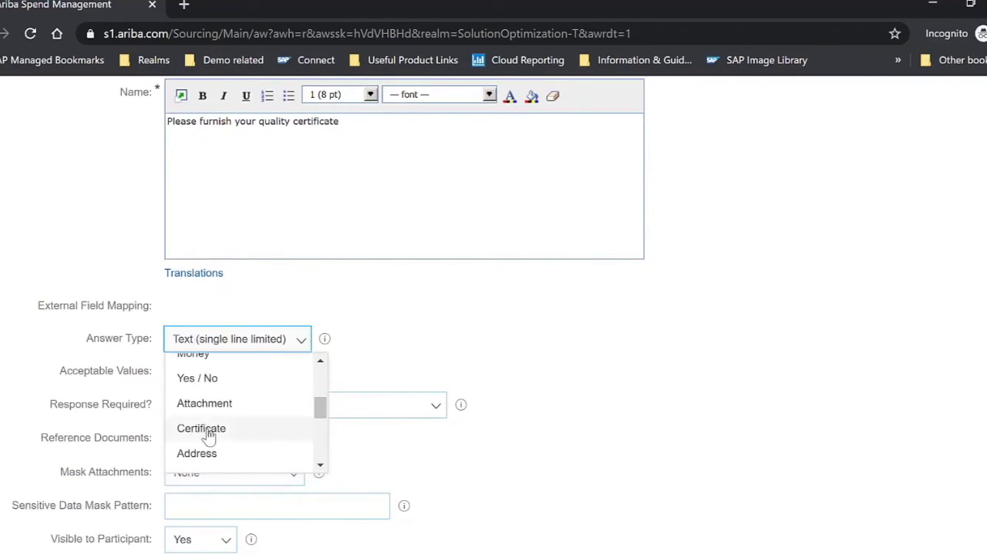
{"action": "left_click", "coordinate": [208, 429]}
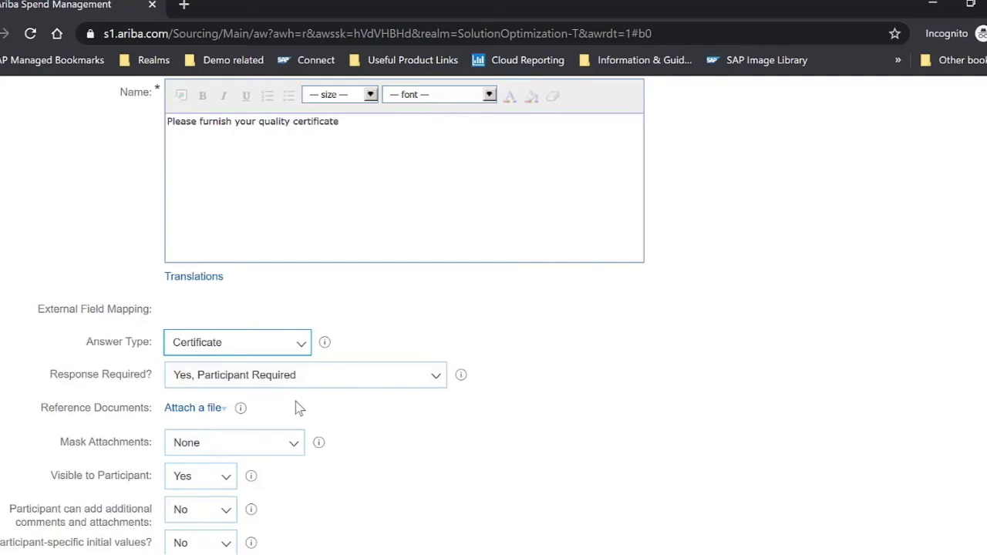
- Review the certificate question's settings and set its certificate type to ISO9001
{"action": "scroll", "coordinate": [299, 409], "scroll_direction": "down", "scroll_amount": 1}
{"action": "scroll", "coordinate": [300, 408], "scroll_direction": "down", "scroll_amount": 1}
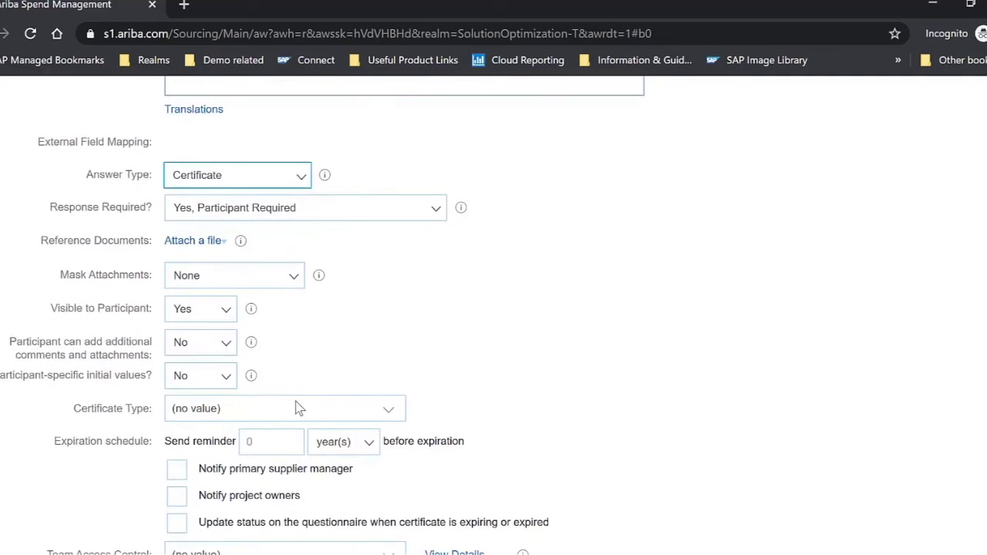
{"action": "left_click_drag", "start_coordinate": [87, 306], "coordinate": [301, 329]}
{"action": "left_click", "coordinate": [515, 332]}
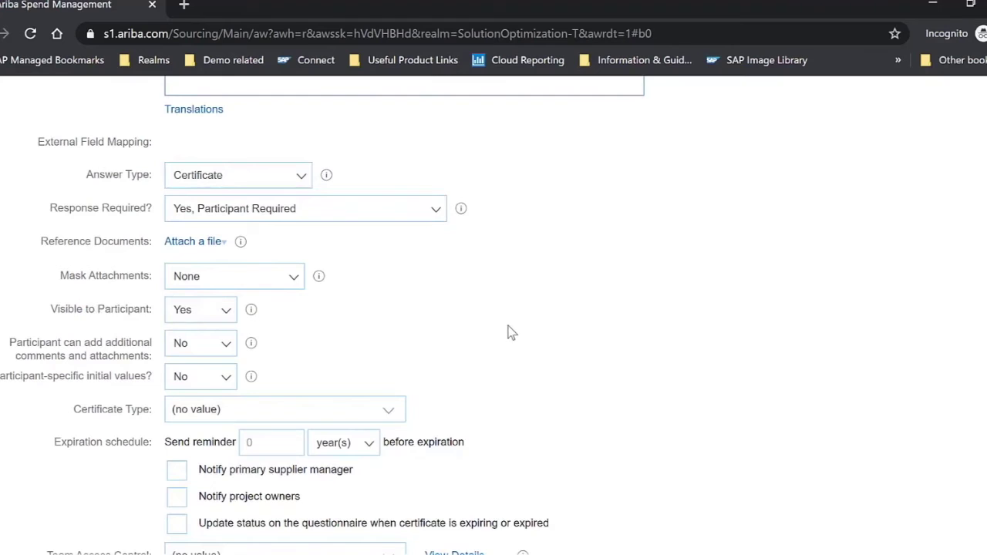
{"action": "scroll", "coordinate": [514, 332], "scroll_direction": "down", "scroll_amount": 2}
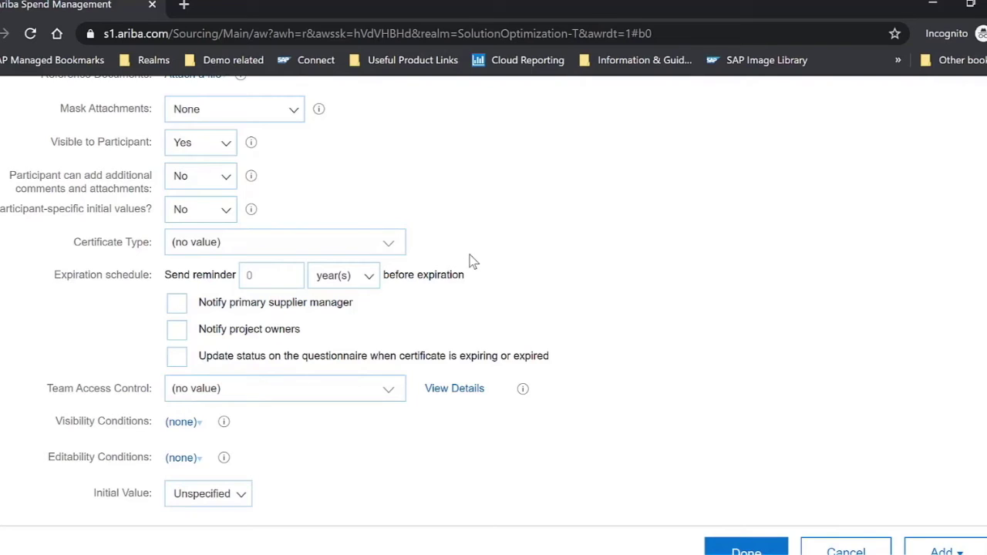
{"action": "left_click", "coordinate": [392, 243]}
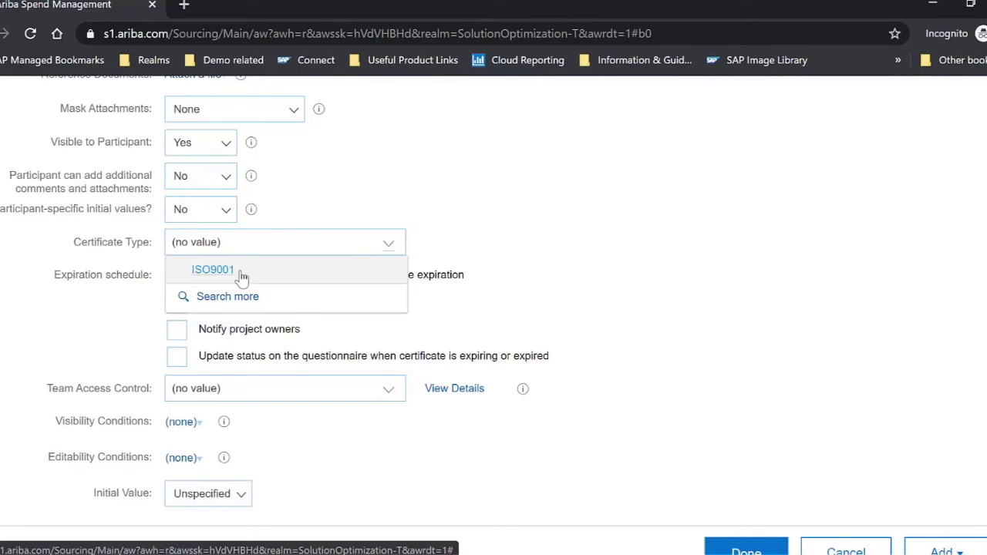
{"action": "left_click", "coordinate": [213, 270]}
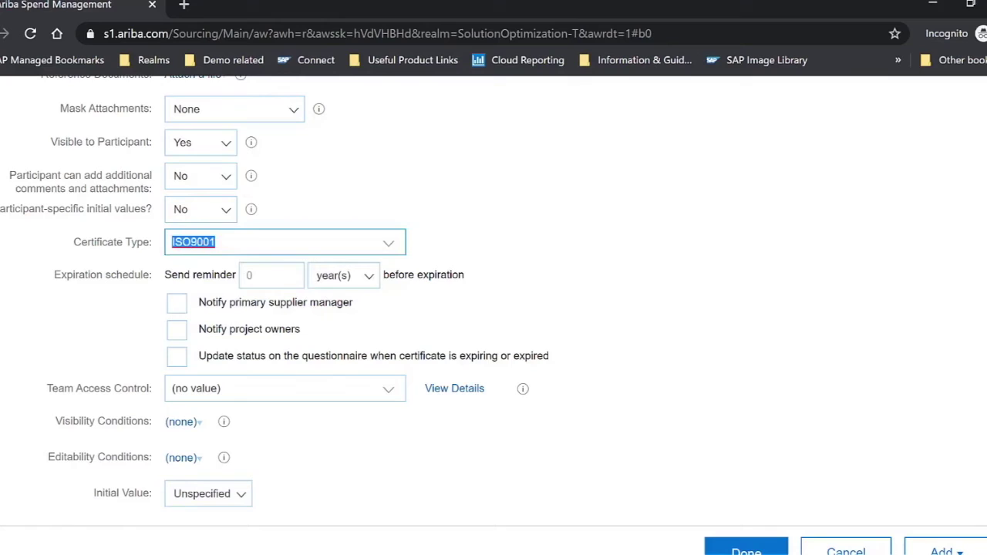
- Set the expiration schedule to send a reminder 14 days before the certificate's expiration
{"action": "left_click_drag", "start_coordinate": [48, 274], "coordinate": [562, 377]}
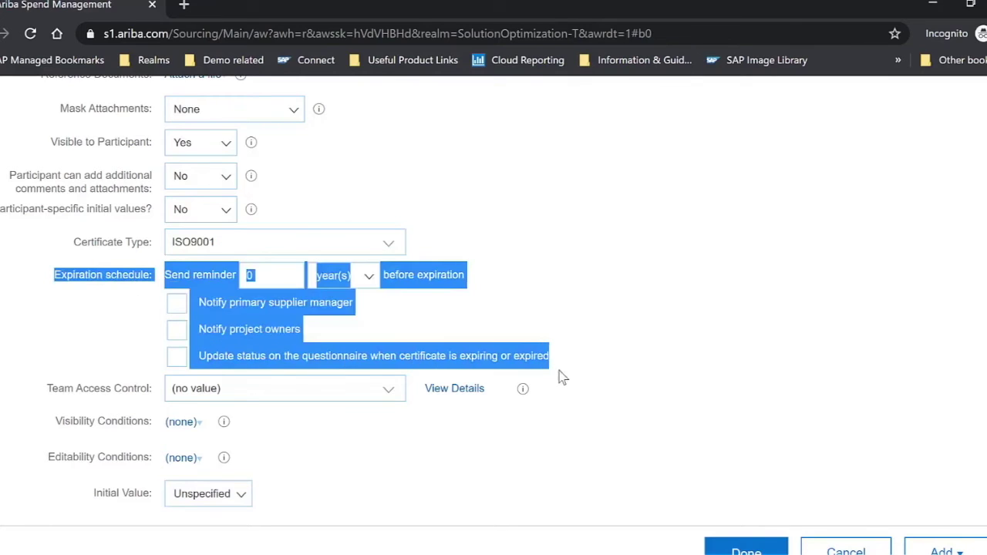
{"action": "left_click", "coordinate": [606, 366]}
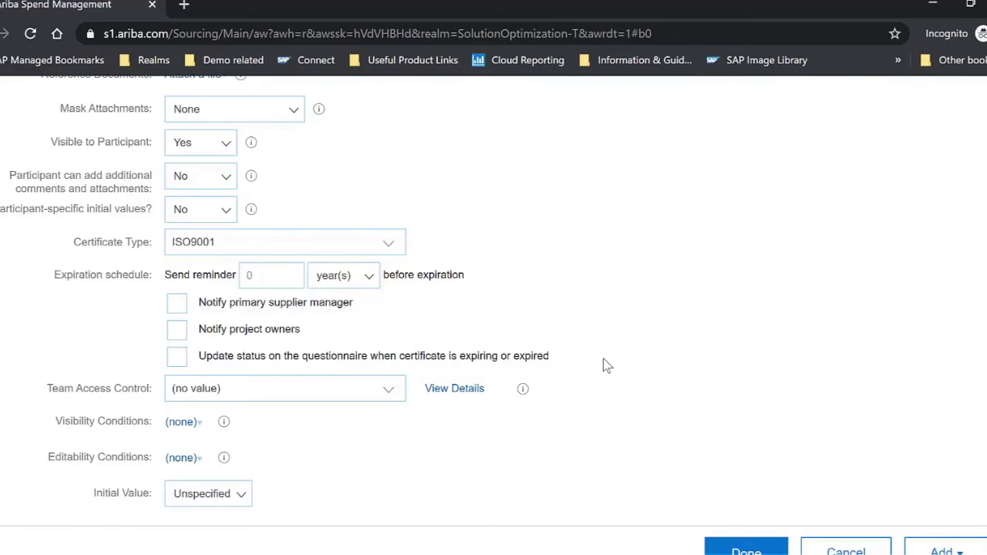
{"action": "left_click", "coordinate": [280, 275]}
{"action": "type", "text": "14"}
{"action": "left_click", "coordinate": [335, 275]}
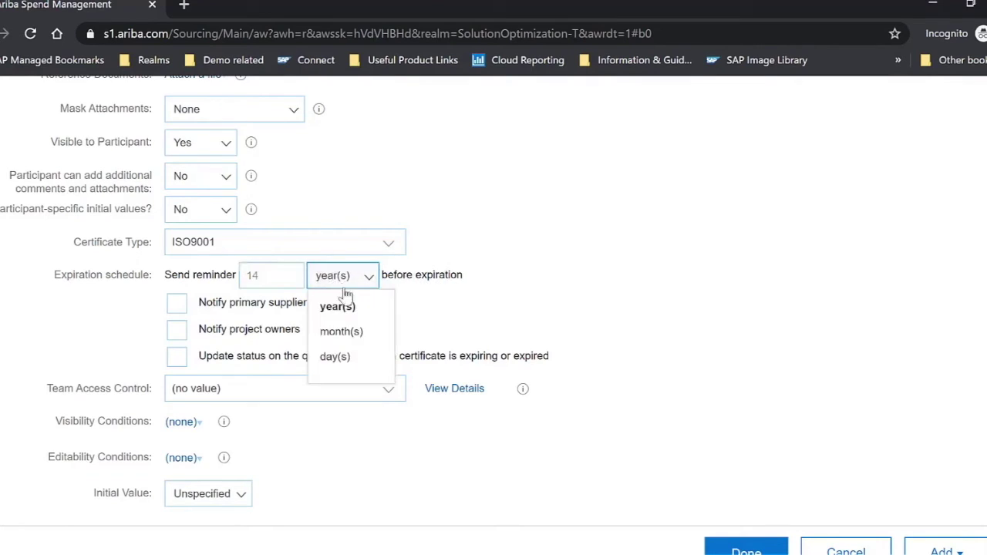
{"action": "left_click", "coordinate": [366, 350]}
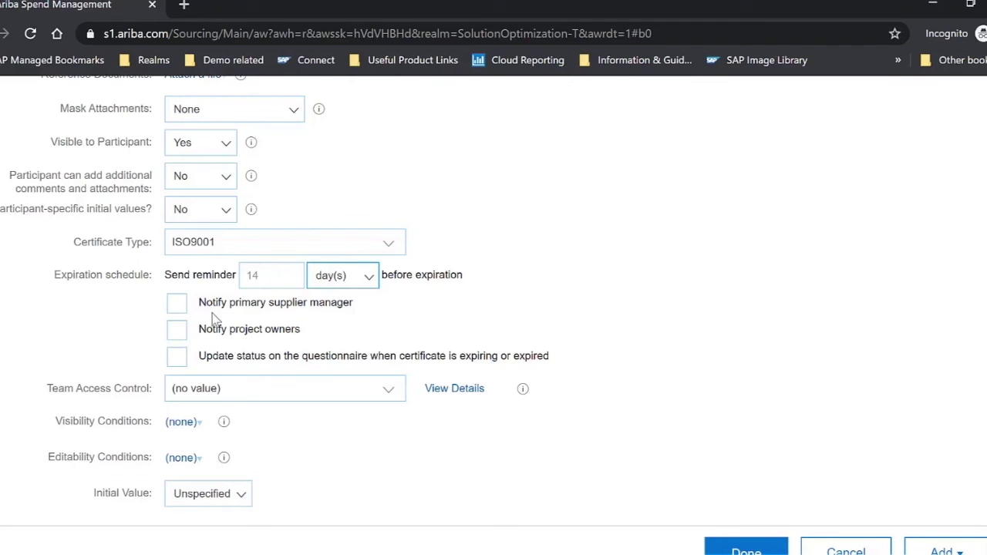
- Enable notifying the primary supplier manager and project owners, and toggle the questionnaire status update for expiring or expired certificates
{"action": "left_click", "coordinate": [176, 306]}
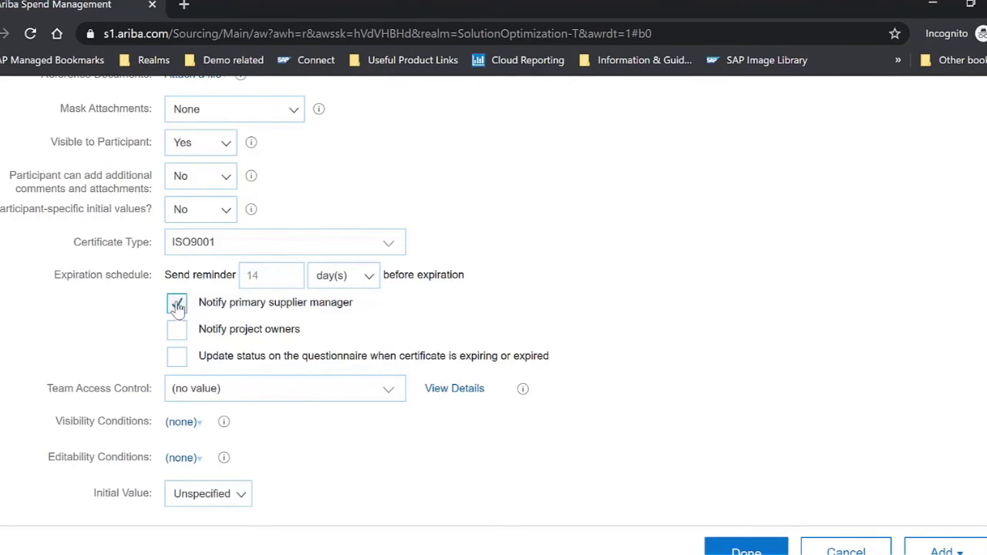
{"action": "left_click", "coordinate": [178, 331]}
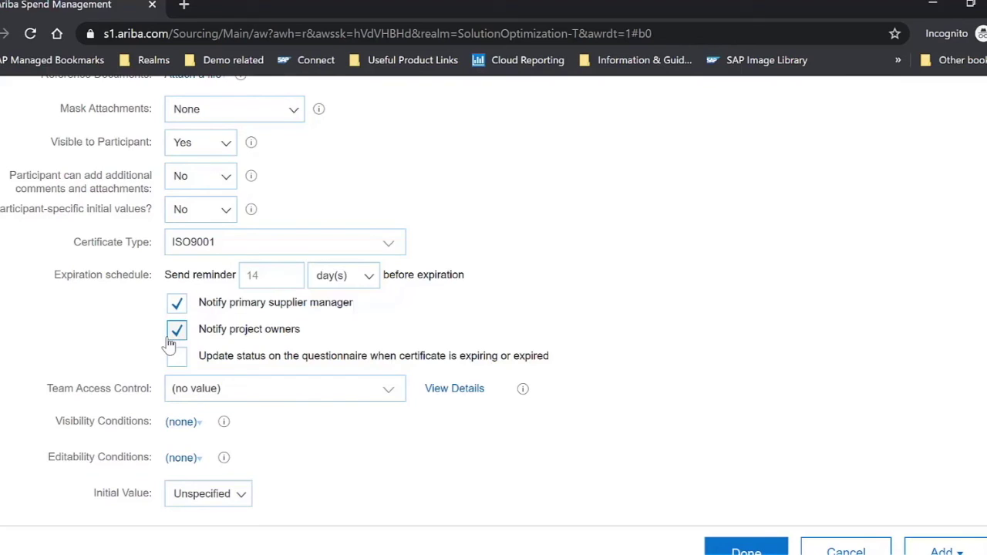
{"action": "left_click", "coordinate": [176, 358]}
{"action": "left_click", "coordinate": [177, 360]}
- Save the certificate question and check it in the HR Assessment content list
{"action": "scroll", "coordinate": [84, 338], "scroll_direction": "down", "scroll_amount": 1}
{"action": "left_click", "coordinate": [729, 471]}
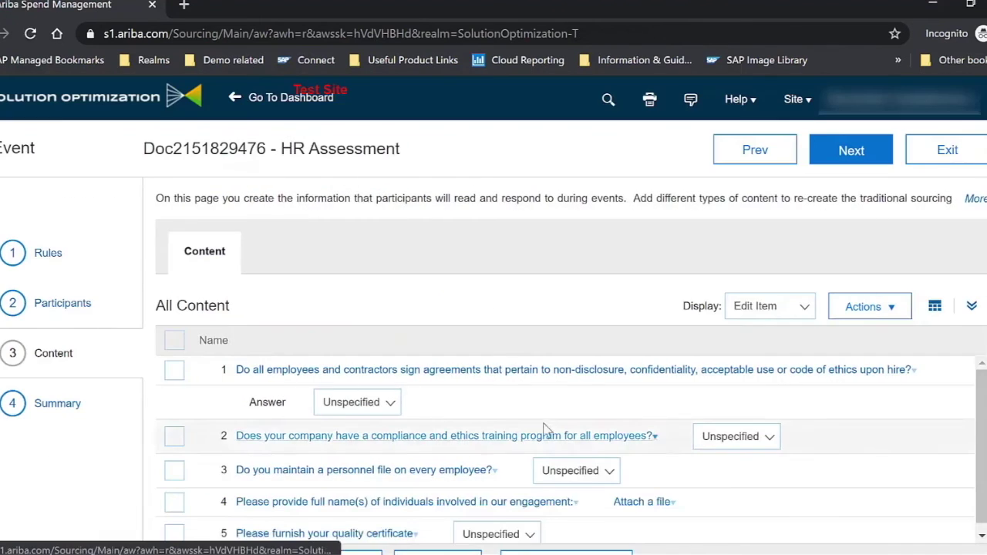
{"action": "scroll", "coordinate": [500, 427], "scroll_direction": "down", "scroll_amount": 1}
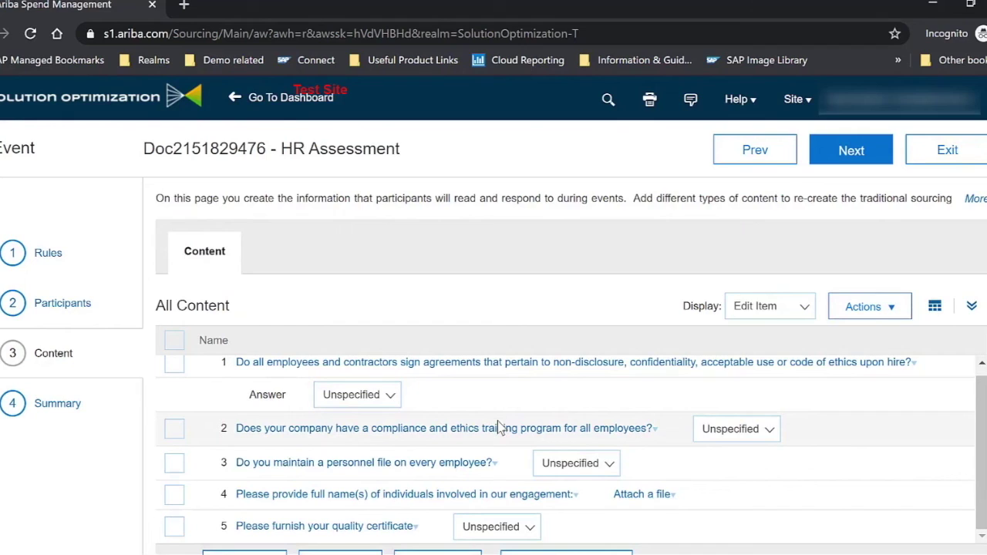